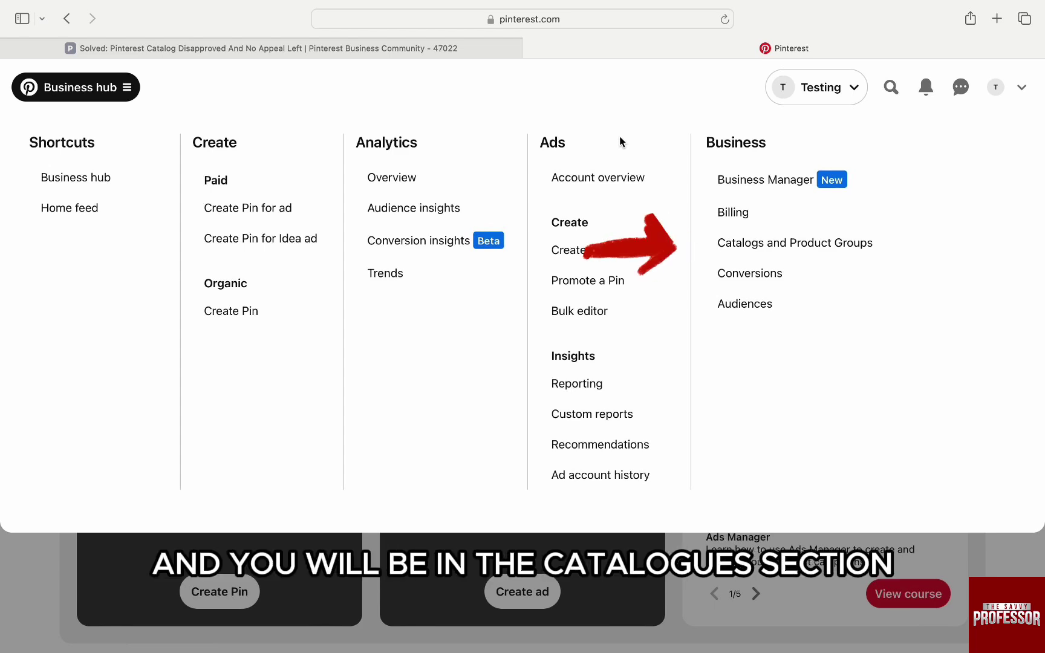
{"action": "left_click", "coordinate": [769, 245]}
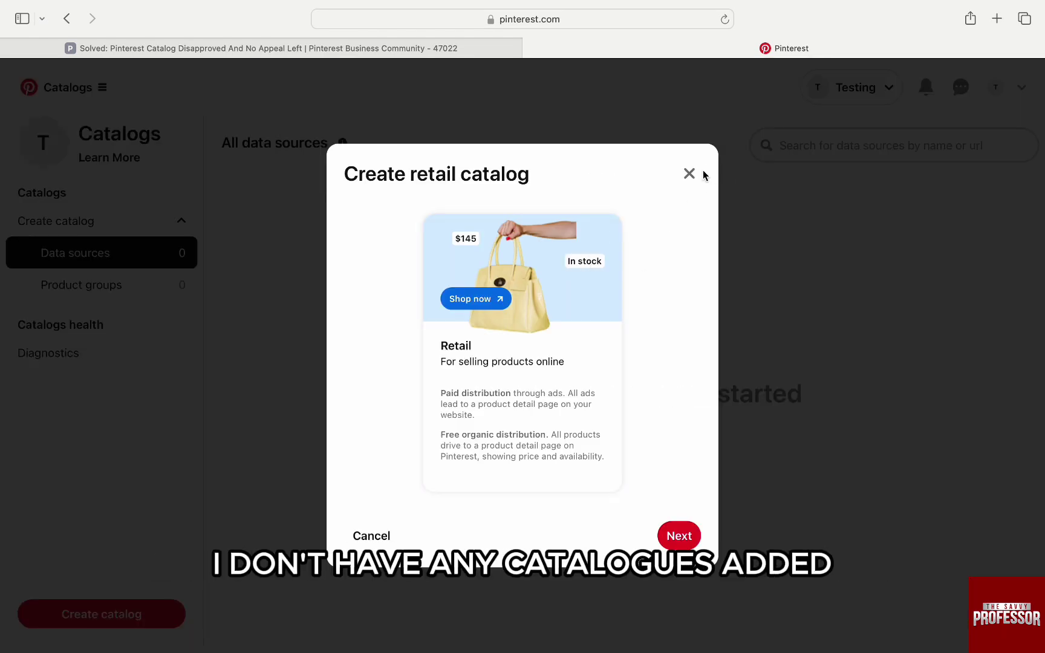
{"action": "left_click", "coordinate": [689, 174]}
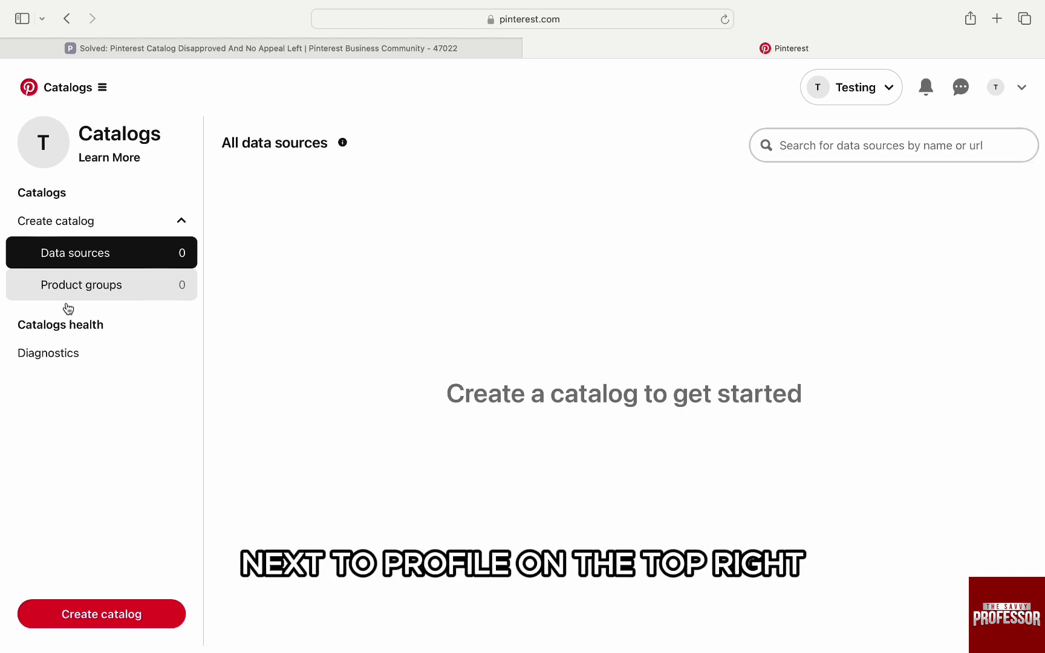
From the account menu, go to the Help Center and start a Contact us request
{"action": "left_click", "coordinate": [1023, 89]}
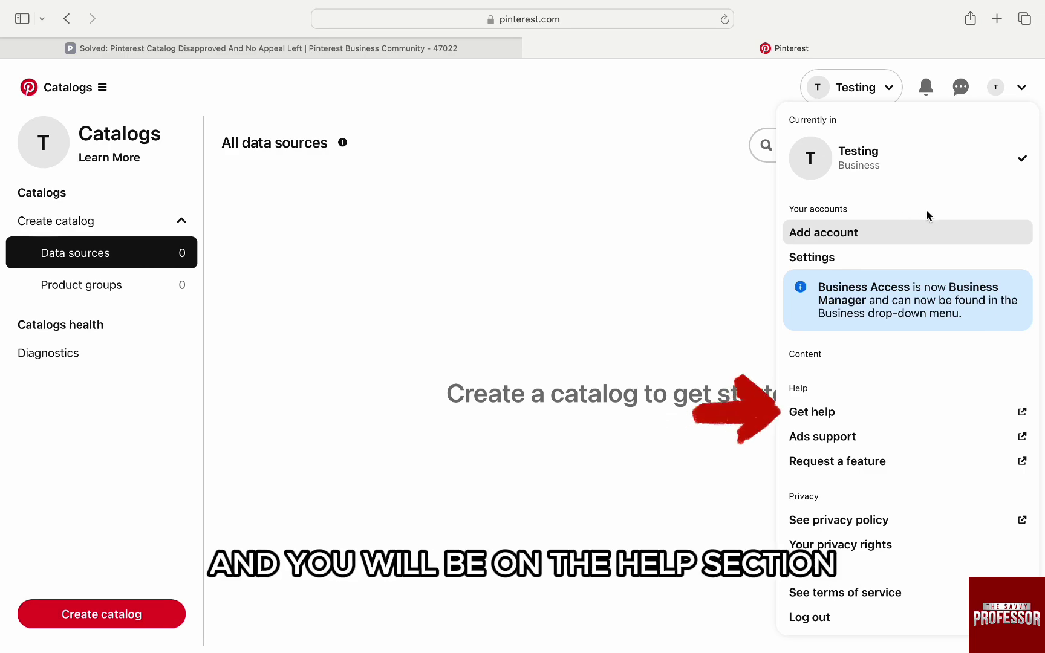
{"action": "left_click", "coordinate": [896, 419]}
{"action": "scroll", "coordinate": [491, 286], "scroll_direction": "down", "scroll_amount": 15}
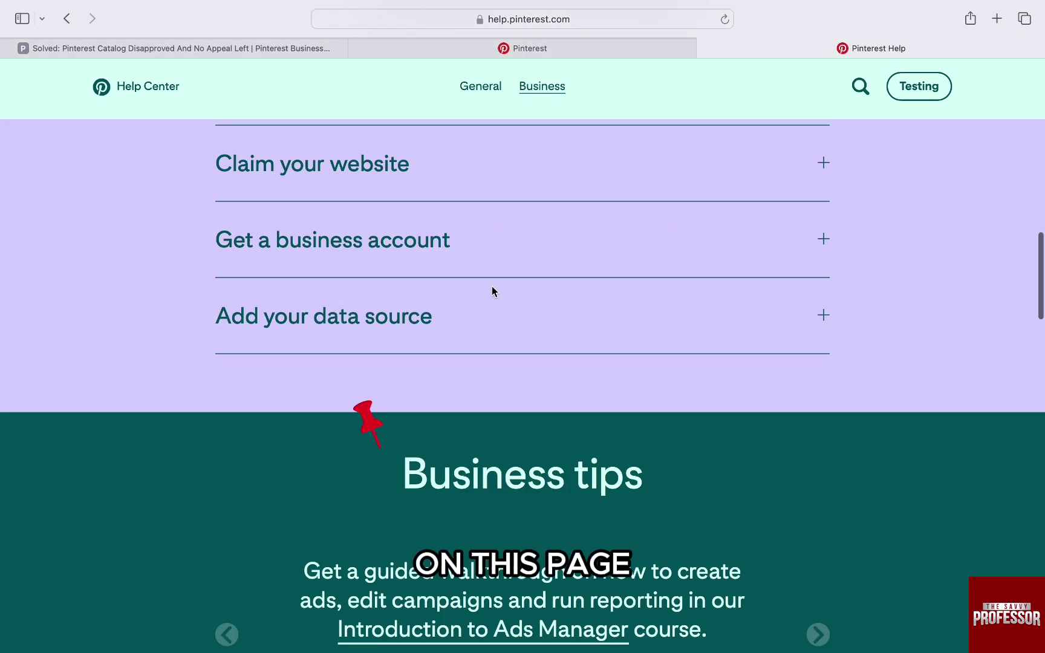
{"action": "scroll", "coordinate": [492, 286], "scroll_direction": "down", "scroll_amount": 15}
{"action": "scroll", "coordinate": [491, 286], "scroll_direction": "down", "scroll_amount": 15}
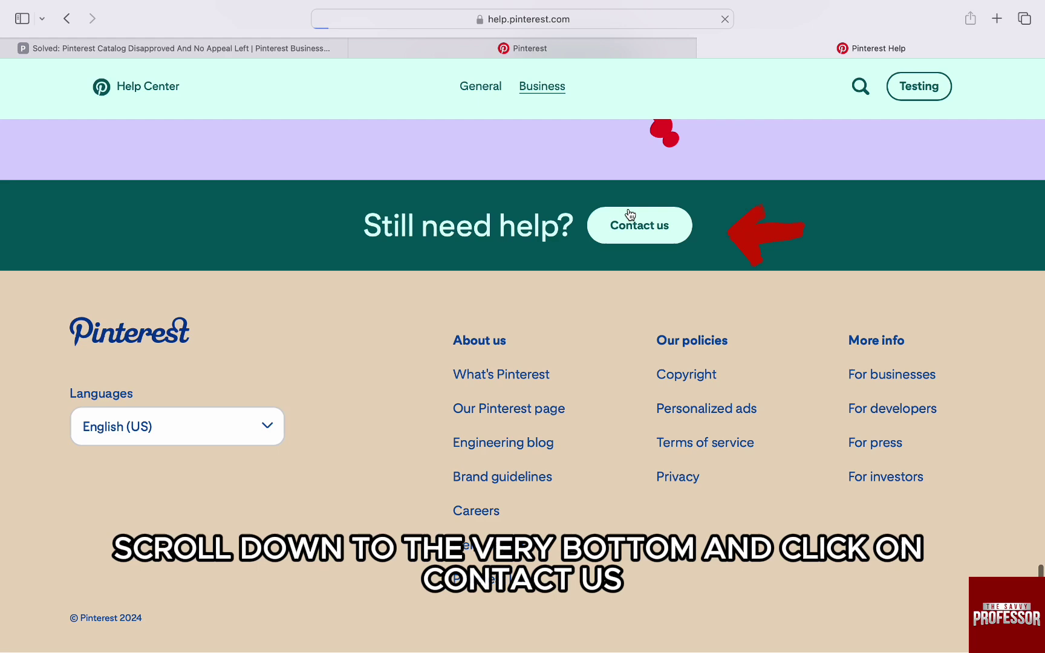
{"action": "left_click", "coordinate": [627, 215]}
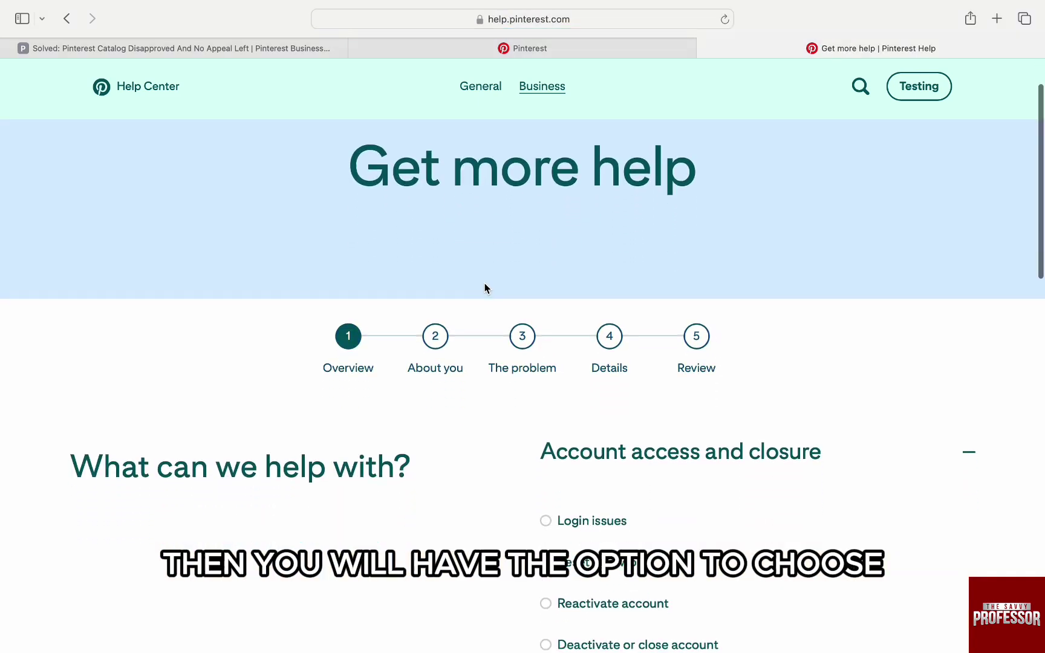
Choose Shopping under Businesses, shopping and advertising as the help topic
{"action": "scroll", "coordinate": [484, 283], "scroll_direction": "down", "scroll_amount": 2}
{"action": "scroll", "coordinate": [484, 283], "scroll_direction": "down", "scroll_amount": 5}
{"action": "scroll", "coordinate": [485, 289], "scroll_direction": "down", "scroll_amount": 3}
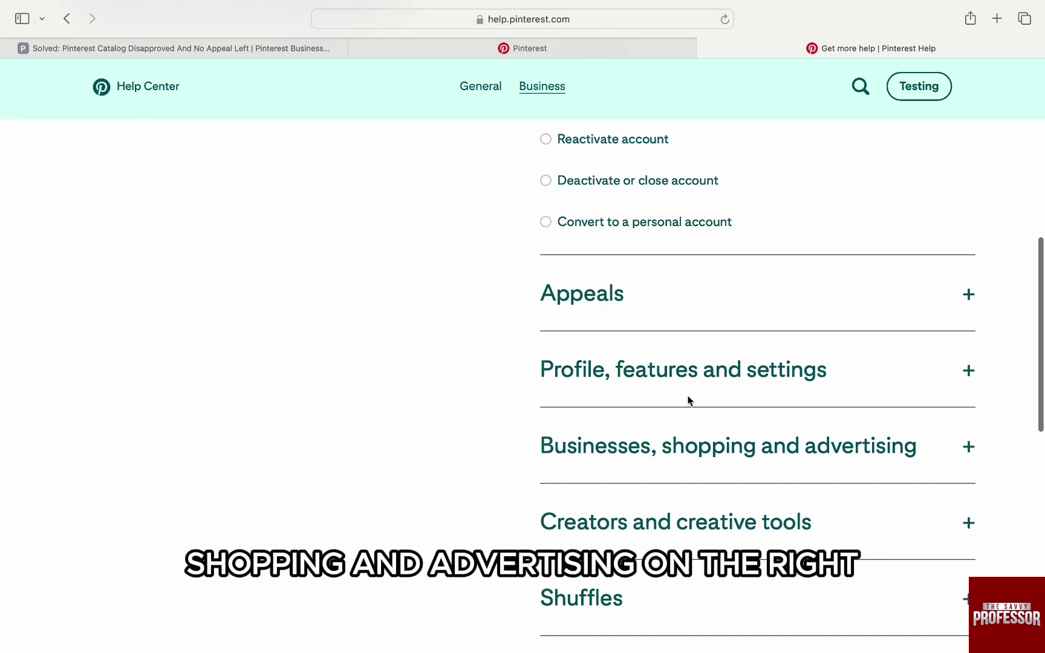
{"action": "left_click", "coordinate": [693, 436]}
{"action": "scroll", "coordinate": [681, 447], "scroll_direction": "down", "scroll_amount": 5}
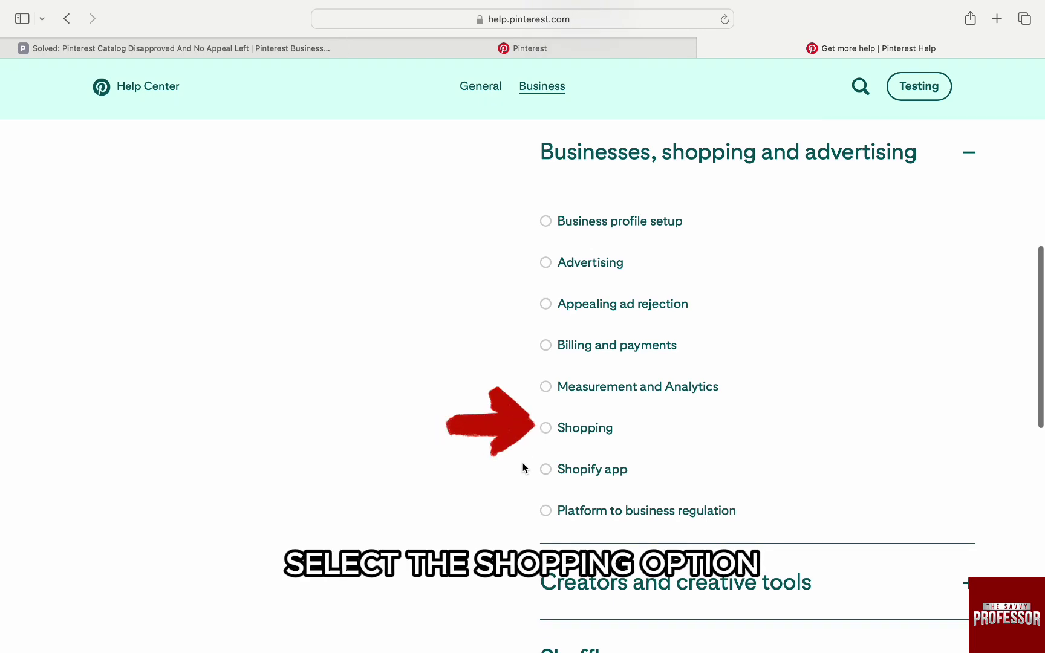
{"action": "left_click", "coordinate": [546, 429]}
Advance the form and mark the problem as concerning Product groups
{"action": "scroll", "coordinate": [547, 428], "scroll_direction": "down", "scroll_amount": 10}
{"action": "left_click", "coordinate": [599, 303]}
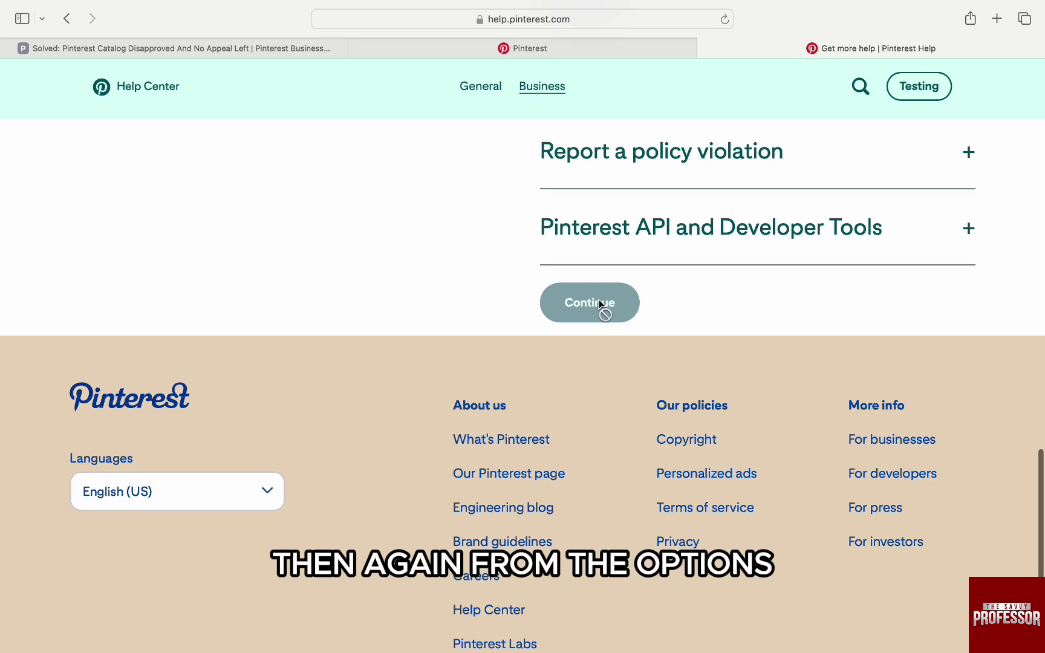
{"action": "scroll", "coordinate": [437, 338], "scroll_direction": "down", "scroll_amount": 3}
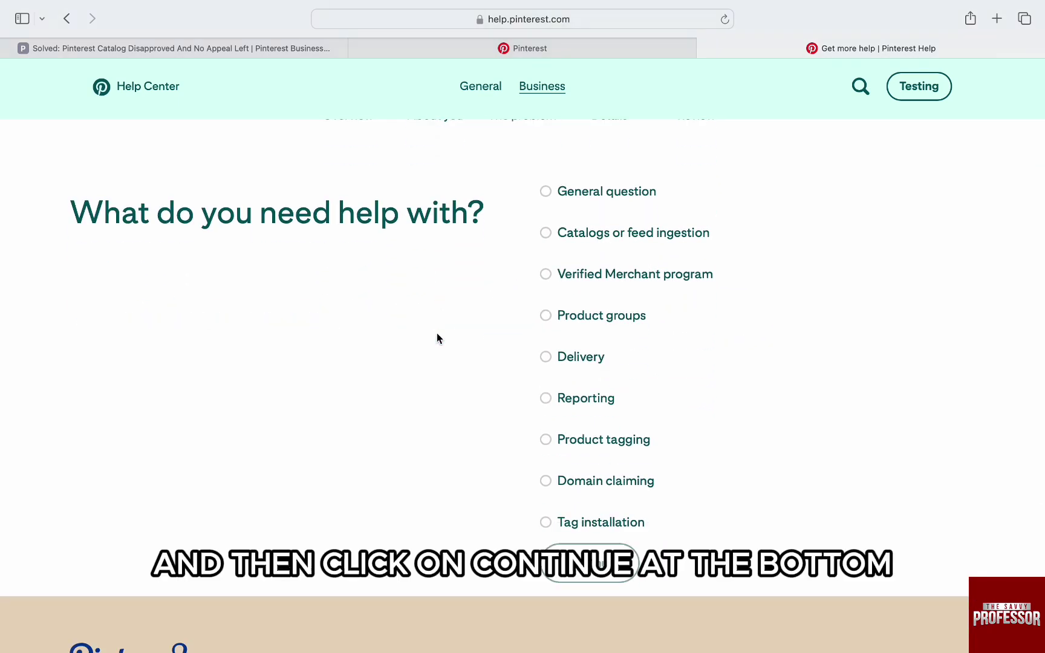
{"action": "left_click", "coordinate": [546, 315]}
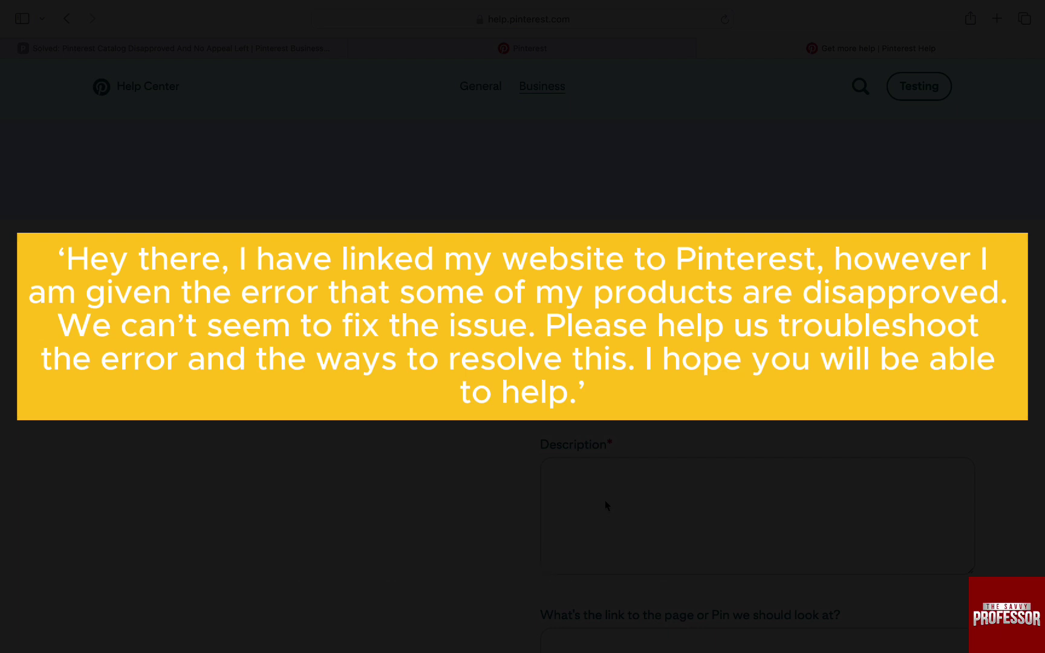
Scroll down the Describe the issue step to its blank subject, description and link fields
{"action": "scroll", "coordinate": [606, 503], "scroll_direction": "down", "scroll_amount": 4}
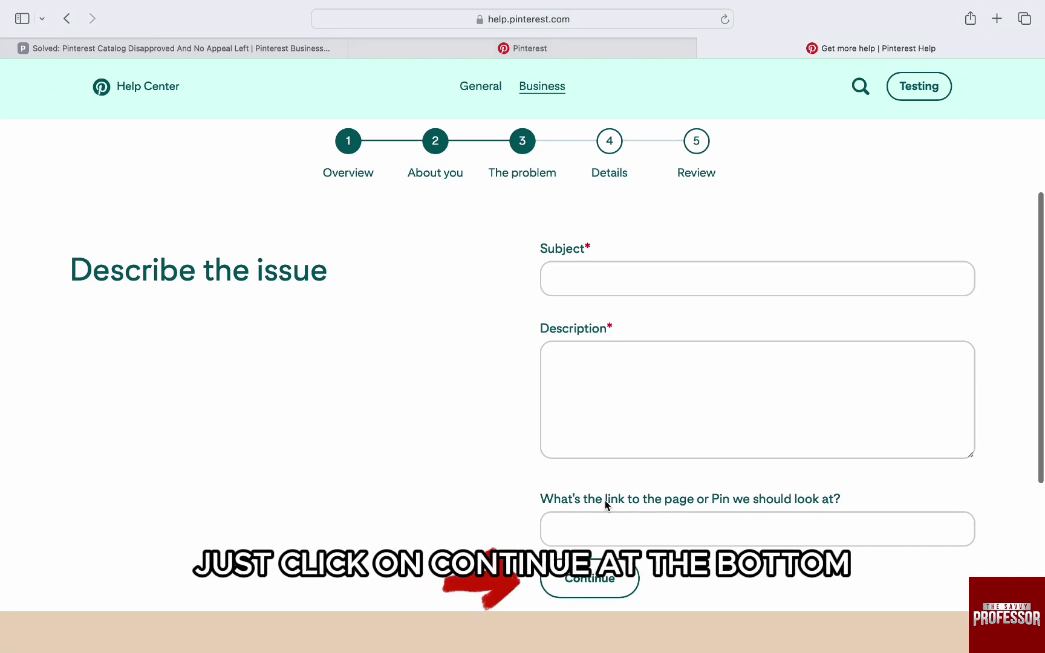